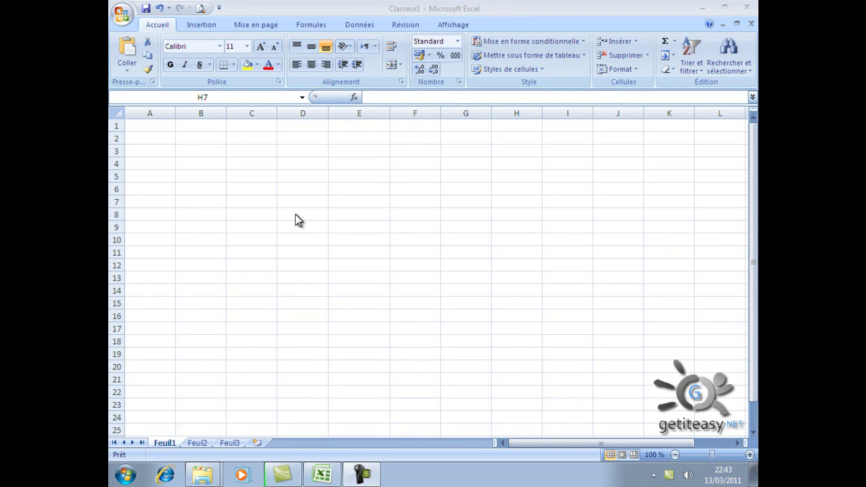
Step: Enter 15, 120, 30, 60, 45 and 47 down column D starting at D4
{"action": "left_click", "coordinate": [365, 11]}
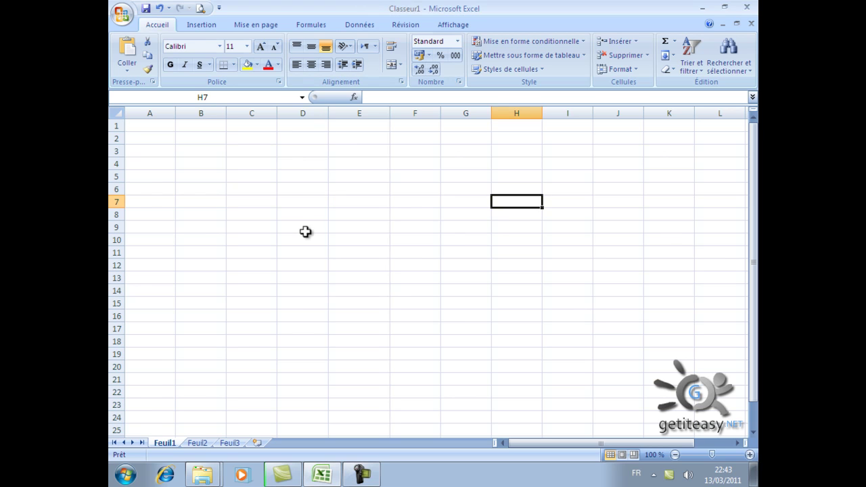
{"action": "left_click", "coordinate": [308, 164]}
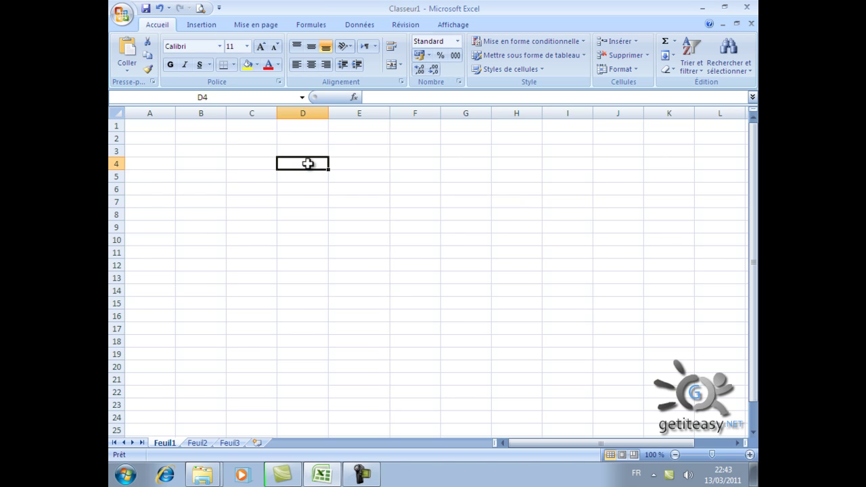
{"action": "type", "text": "15"}
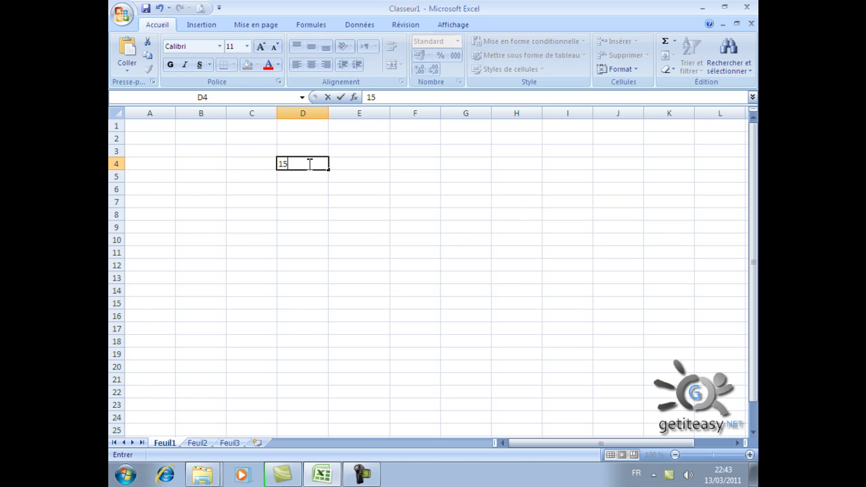
{"action": "key", "text": "Return"}
{"action": "type", "text": "120"}
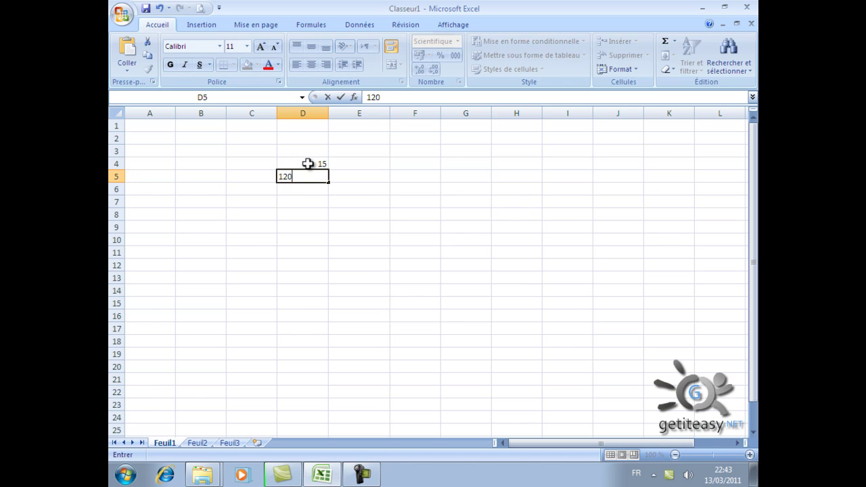
{"action": "key", "text": "Return"}
{"action": "type", "text": "3"}
{"action": "key", "text": "Return"}
{"action": "type", "text": "60"}
{"action": "key", "text": "Return"}
{"action": "type", "text": "45"}
{"action": "key", "text": "Return"}
{"action": "type", "text": "47"}
{"action": "key", "text": "Return"}
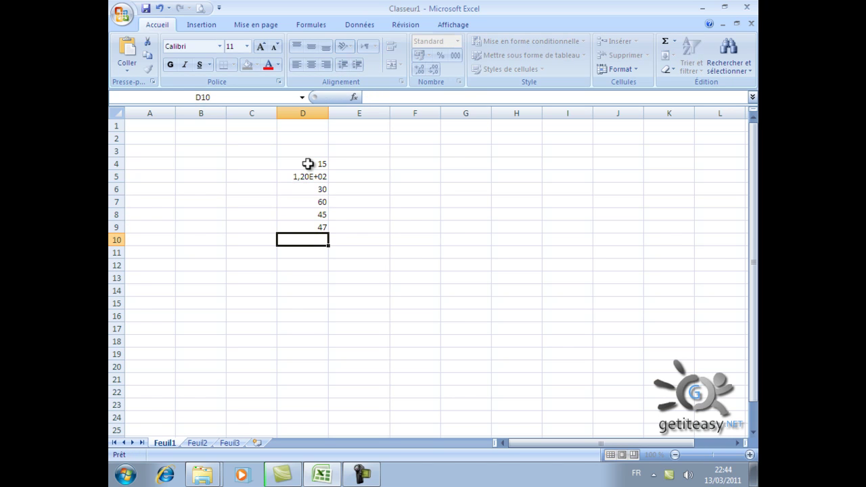
Step: Replace the value in D5 with 8
{"action": "left_click", "coordinate": [306, 175]}
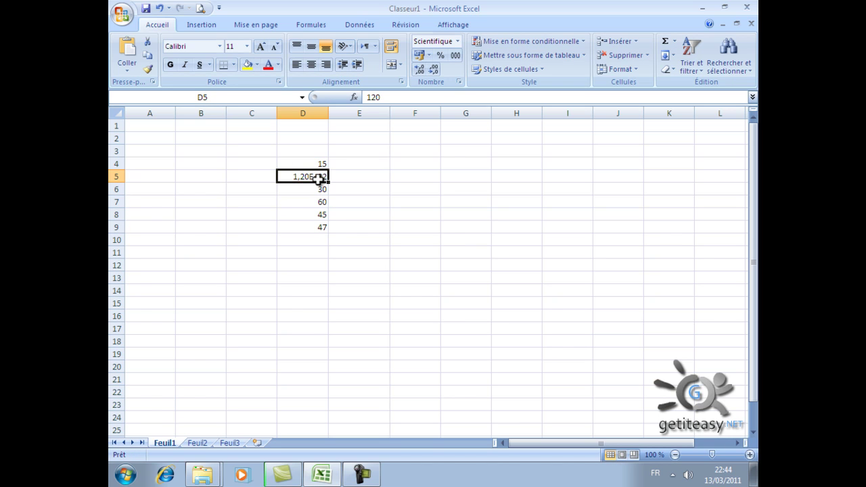
{"action": "type", "text": "8"}
{"action": "key", "text": "Return"}
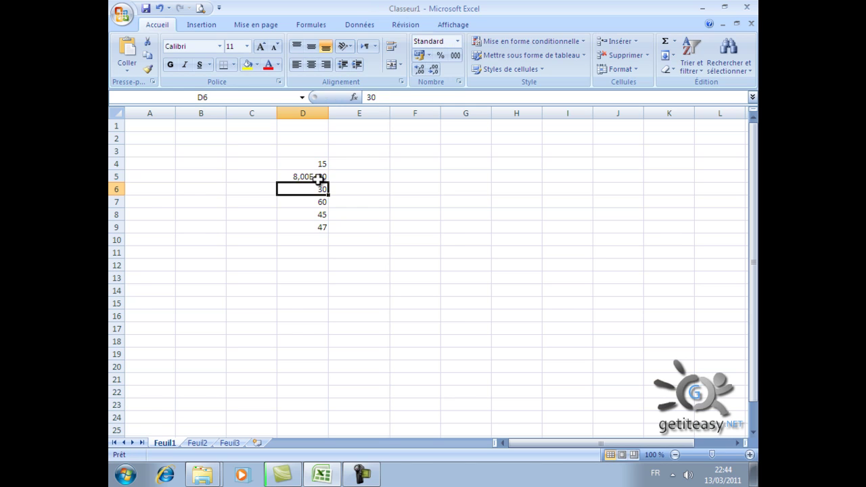
Step: Give D5 the Nombre format with 3 decimals so it reads 8,000, then select D3
{"action": "left_click", "coordinate": [309, 175]}
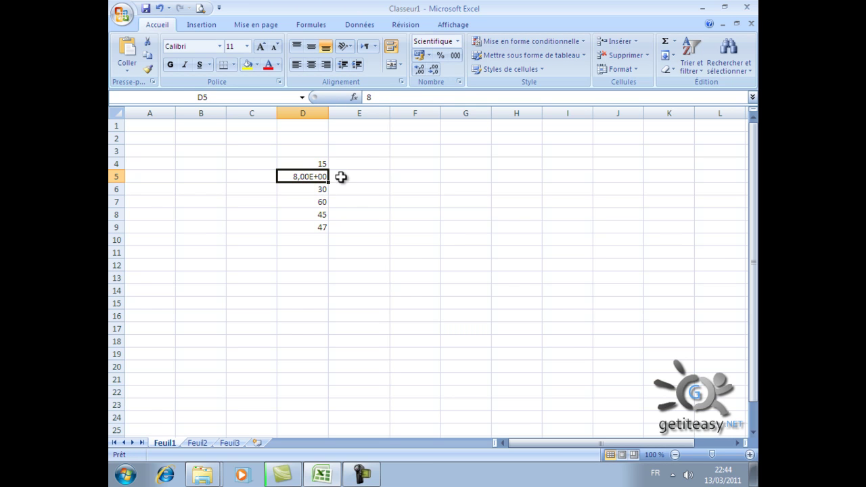
{"action": "right_click", "coordinate": [305, 176]}
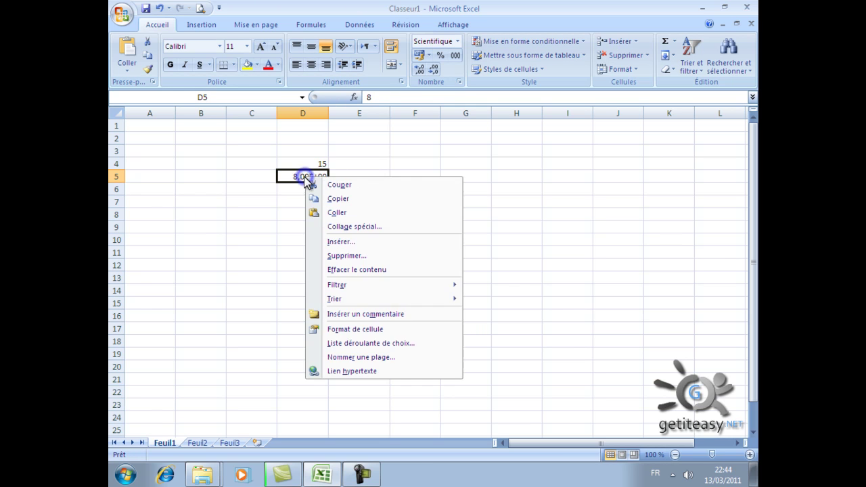
{"action": "left_click", "coordinate": [343, 328]}
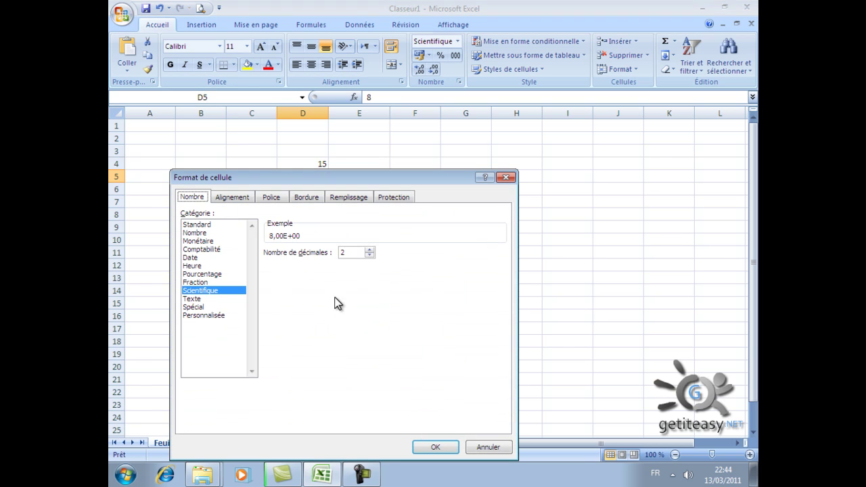
{"action": "left_click", "coordinate": [201, 233]}
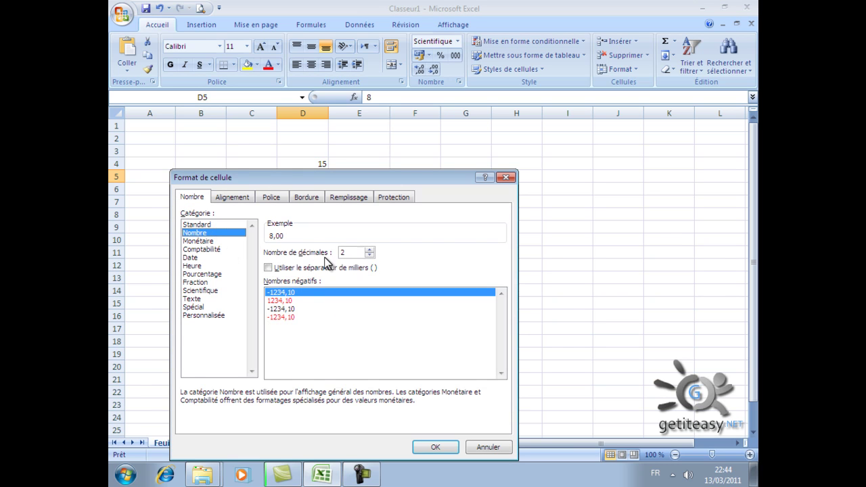
{"action": "left_click", "coordinate": [193, 241]}
{"action": "left_click", "coordinate": [191, 232]}
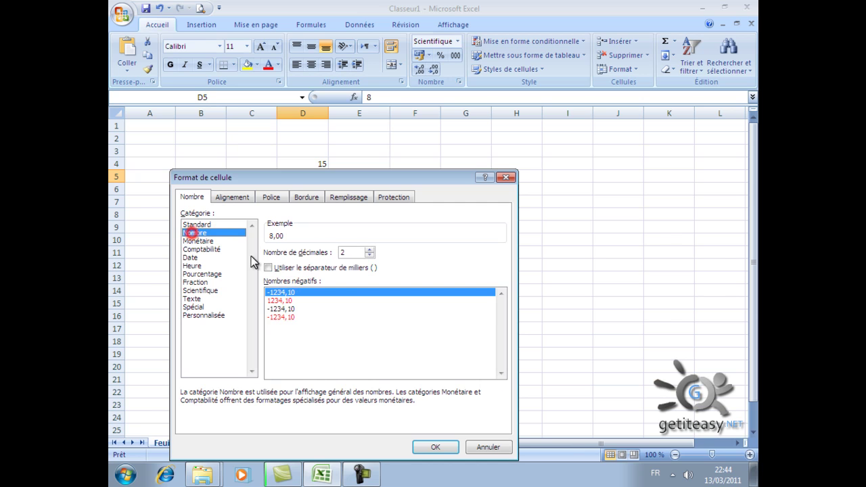
{"action": "left_click", "coordinate": [370, 248]}
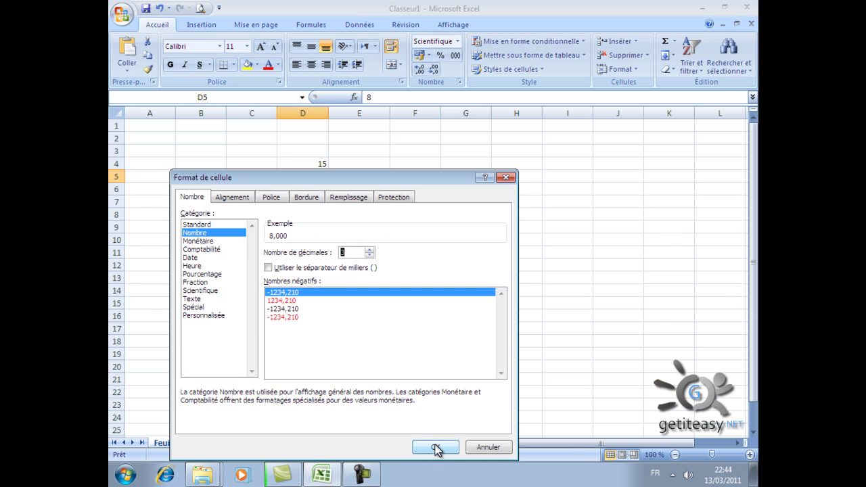
{"action": "left_click", "coordinate": [435, 447]}
{"action": "left_click", "coordinate": [321, 166]}
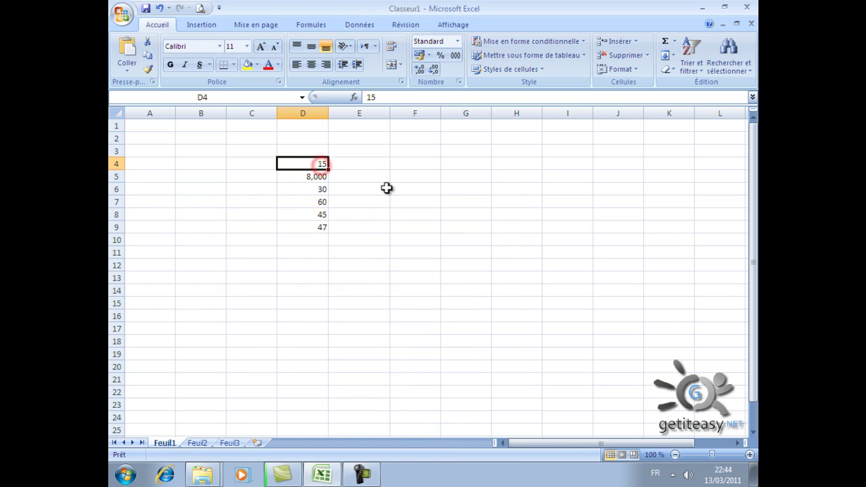
{"action": "left_click", "coordinate": [304, 149]}
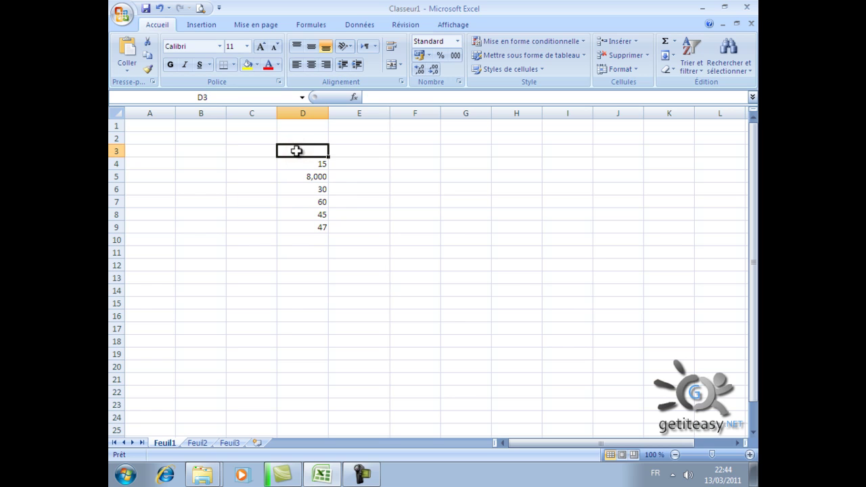
Step: Enter 60 in D3 and select the range D3:D9
{"action": "type", "text": "60"}
{"action": "left_click", "coordinate": [340, 201]}
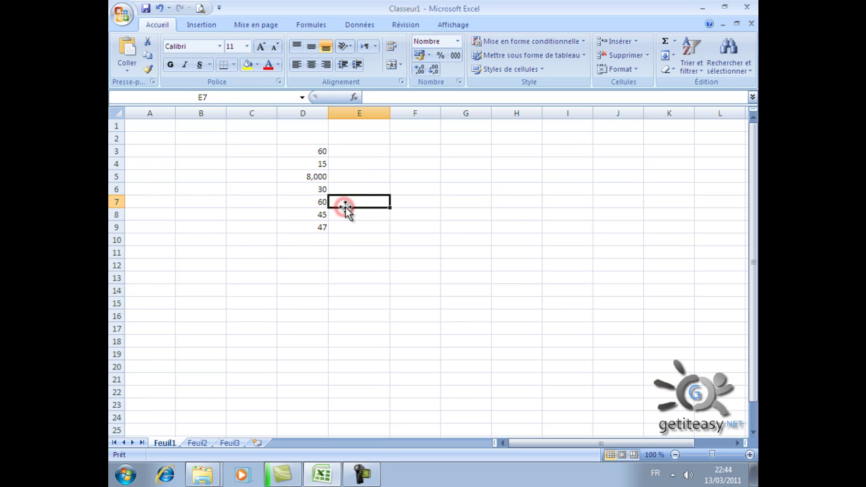
{"action": "left_click_drag", "start_coordinate": [317, 150], "coordinate": [311, 228]}
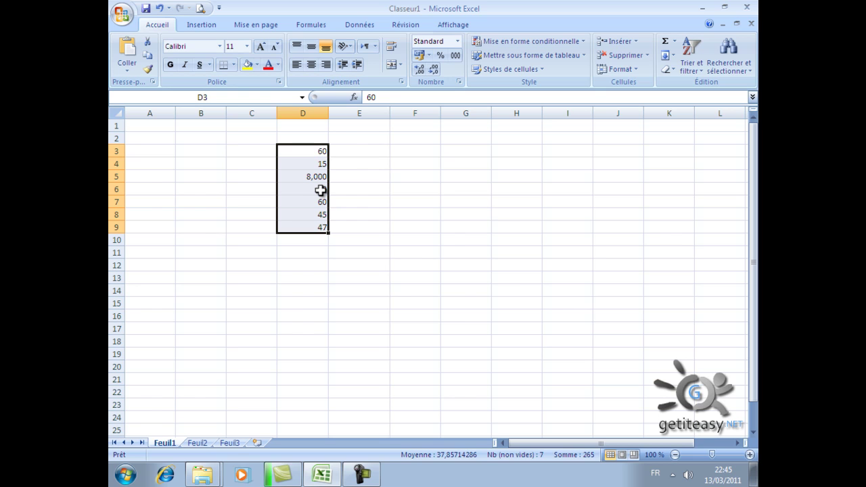
Step: Apply the Nombre format with 2 decimals to D3:D9, showing 60,00 to 47,00
{"action": "right_click", "coordinate": [300, 181]}
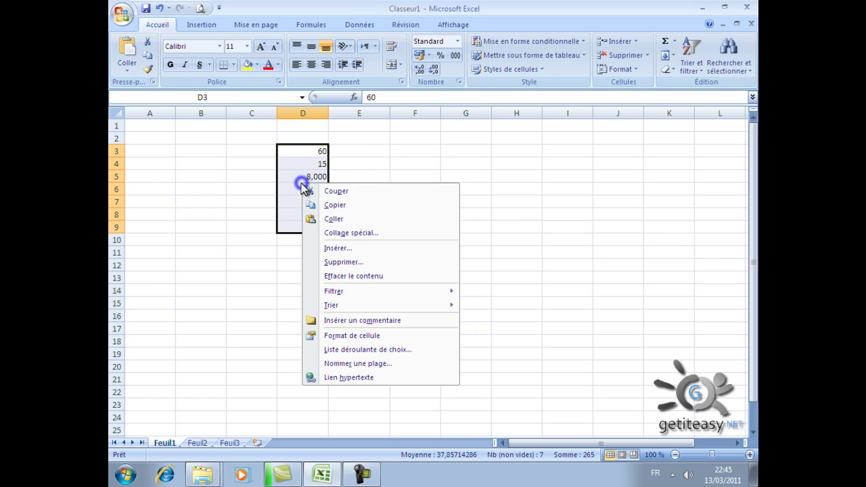
{"action": "left_click", "coordinate": [355, 336]}
{"action": "left_click", "coordinate": [220, 233]}
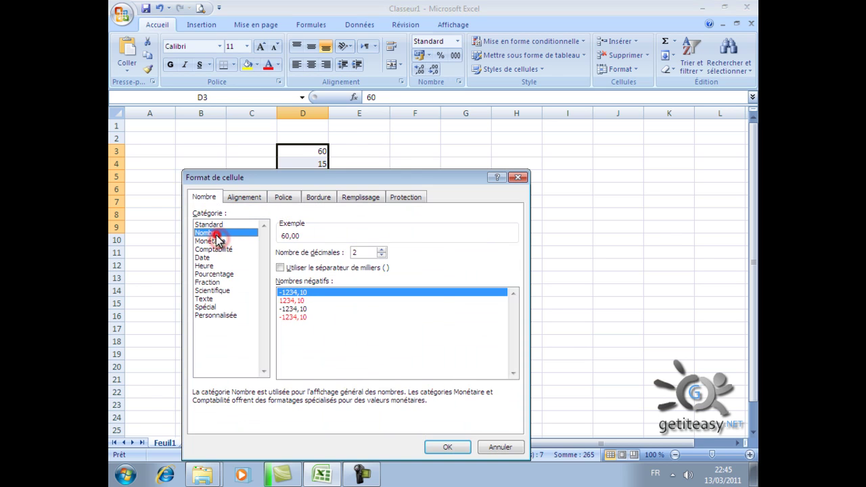
{"action": "left_click", "coordinate": [447, 447]}
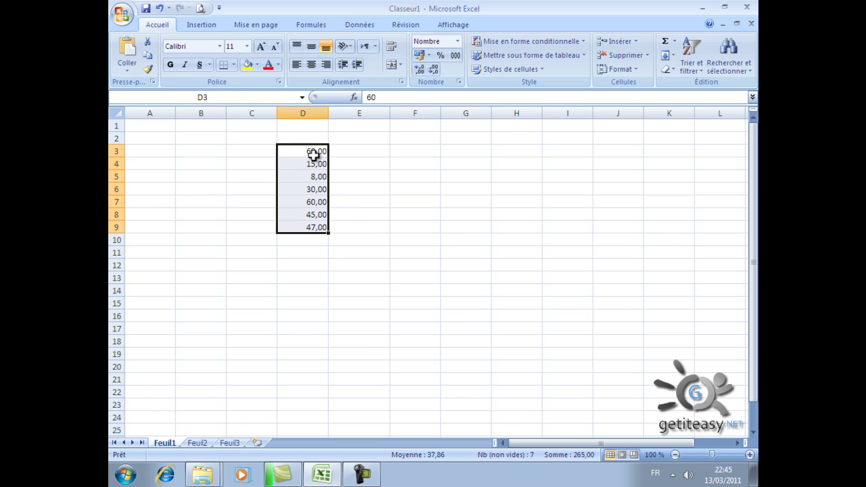
Step: Format D3:D9 as Monétaire with the € symbol, showing 60,00 € to 47,00 €
{"action": "right_click", "coordinate": [313, 152]}
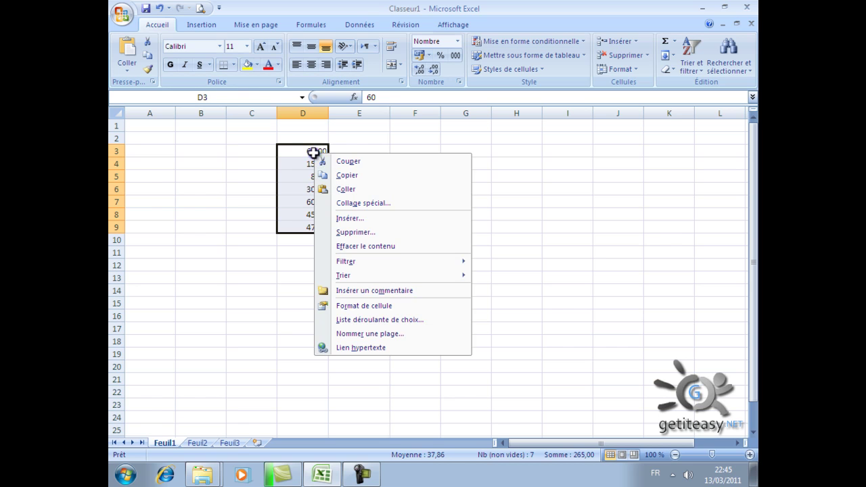
{"action": "left_click", "coordinate": [360, 307]}
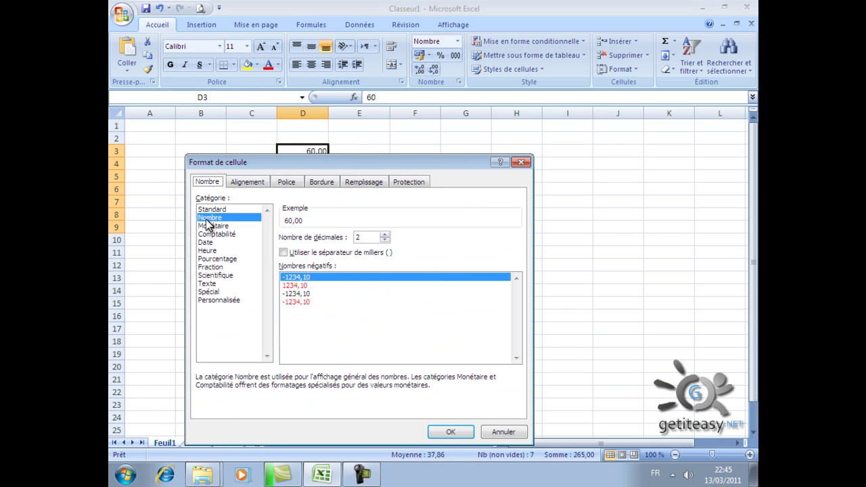
{"action": "left_click", "coordinate": [217, 226]}
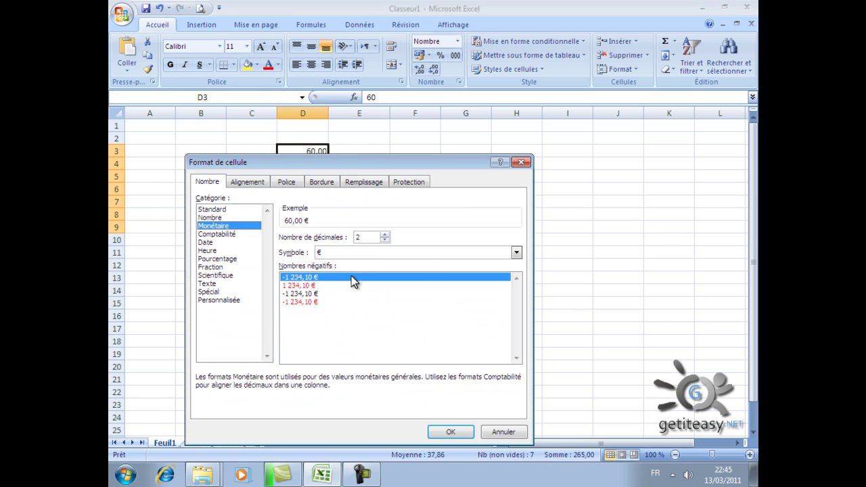
{"action": "left_click", "coordinate": [356, 252]}
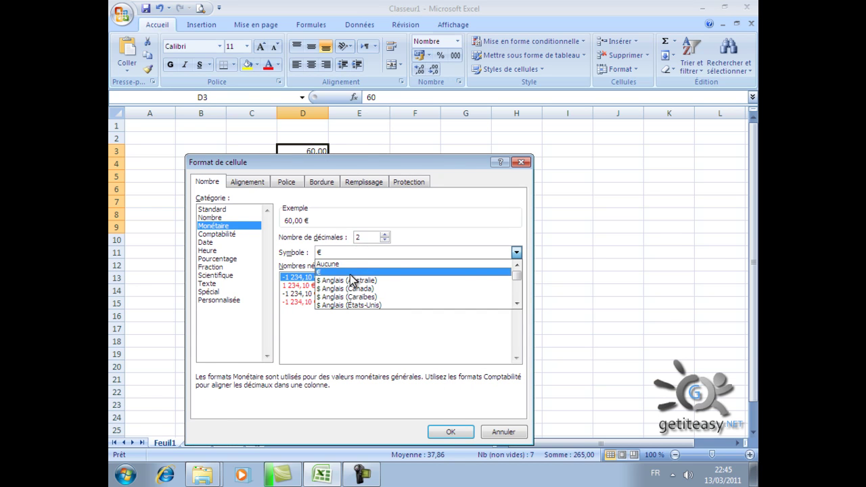
{"action": "left_click", "coordinate": [349, 272]}
{"action": "left_click", "coordinate": [447, 430]}
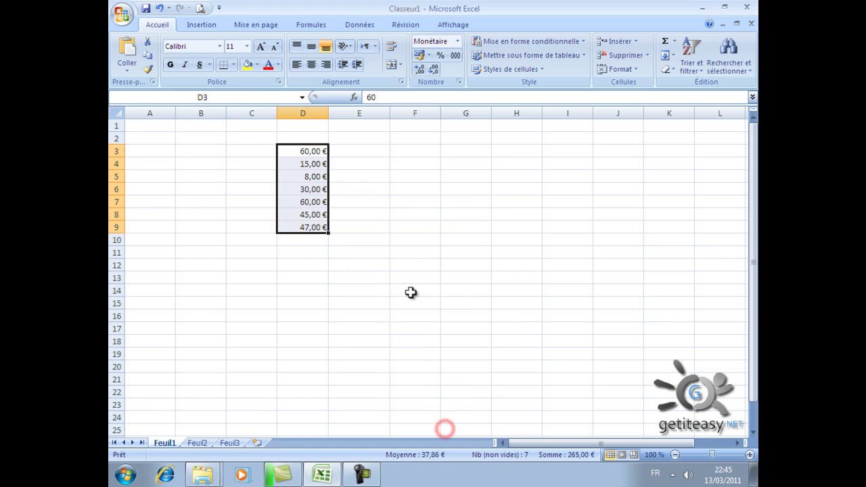
{"action": "left_click", "coordinate": [402, 250]}
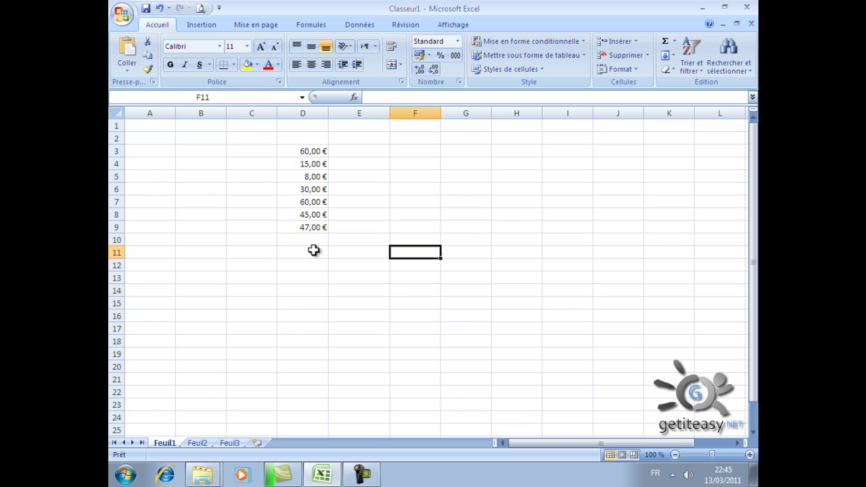
Step: Change the D3:D9 currency symbol to '$ Mohawk (Mohawk)', showing $60,00 to $47,00
{"action": "left_click_drag", "start_coordinate": [309, 151], "coordinate": [315, 226]}
{"action": "right_click", "coordinate": [318, 228]}
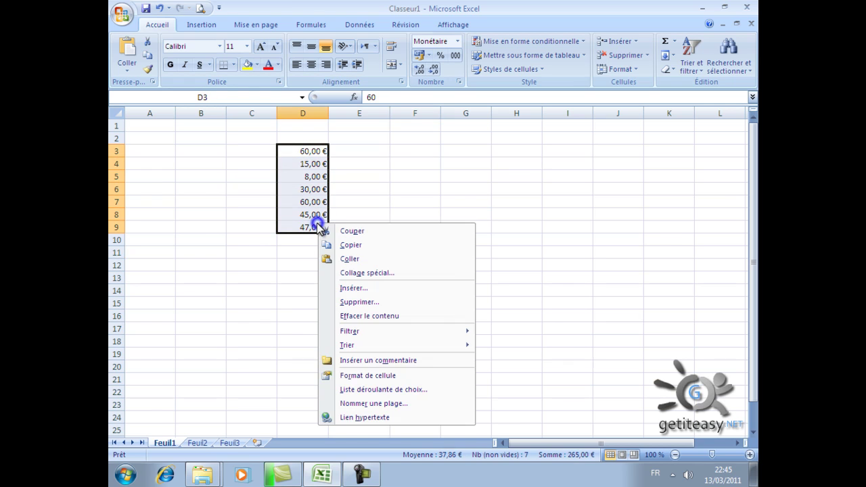
{"action": "left_click", "coordinate": [352, 374]}
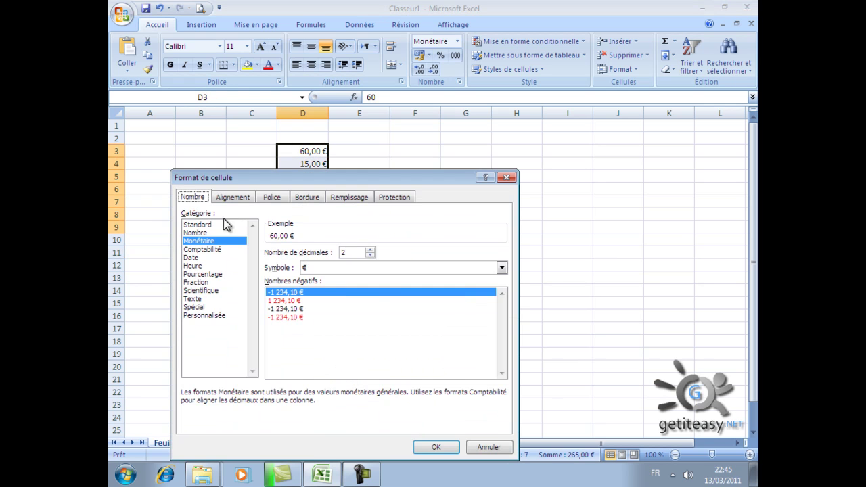
{"action": "left_click", "coordinate": [501, 267]}
{"action": "scroll", "coordinate": [379, 307], "scroll_direction": "down", "scroll_amount": 3}
{"action": "scroll", "coordinate": [365, 309], "scroll_direction": "down", "scroll_amount": 3}
{"action": "scroll", "coordinate": [345, 313], "scroll_direction": "down", "scroll_amount": 3}
{"action": "scroll", "coordinate": [338, 318], "scroll_direction": "down", "scroll_amount": 3}
{"action": "scroll", "coordinate": [329, 328], "scroll_direction": "down", "scroll_amount": 3}
{"action": "scroll", "coordinate": [327, 324], "scroll_direction": "down", "scroll_amount": 3}
{"action": "scroll", "coordinate": [326, 322], "scroll_direction": "down", "scroll_amount": 3}
{"action": "scroll", "coordinate": [329, 308], "scroll_direction": "down", "scroll_amount": 3}
{"action": "scroll", "coordinate": [332, 305], "scroll_direction": "down", "scroll_amount": 3}
{"action": "scroll", "coordinate": [345, 303], "scroll_direction": "down", "scroll_amount": 3}
{"action": "scroll", "coordinate": [366, 304], "scroll_direction": "down", "scroll_amount": 3}
{"action": "scroll", "coordinate": [364, 294], "scroll_direction": "up", "scroll_amount": 3}
{"action": "scroll", "coordinate": [352, 302], "scroll_direction": "up", "scroll_amount": 2}
{"action": "scroll", "coordinate": [347, 300], "scroll_direction": "up", "scroll_amount": 2}
{"action": "scroll", "coordinate": [329, 302], "scroll_direction": "up", "scroll_amount": 1}
{"action": "scroll", "coordinate": [330, 302], "scroll_direction": "up", "scroll_amount": 3}
{"action": "scroll", "coordinate": [330, 301], "scroll_direction": "up", "scroll_amount": 3}
{"action": "scroll", "coordinate": [333, 298], "scroll_direction": "up", "scroll_amount": 3}
{"action": "left_click", "coordinate": [331, 291]}
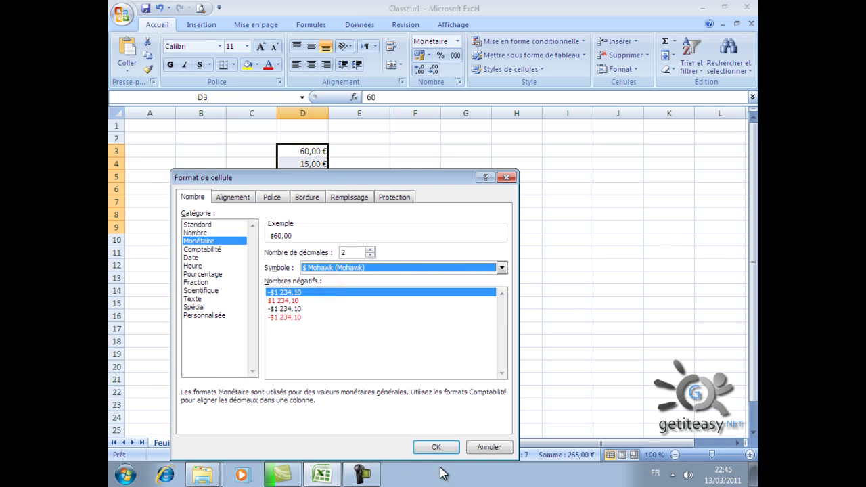
{"action": "left_click", "coordinate": [436, 447]}
{"action": "left_click", "coordinate": [412, 307]}
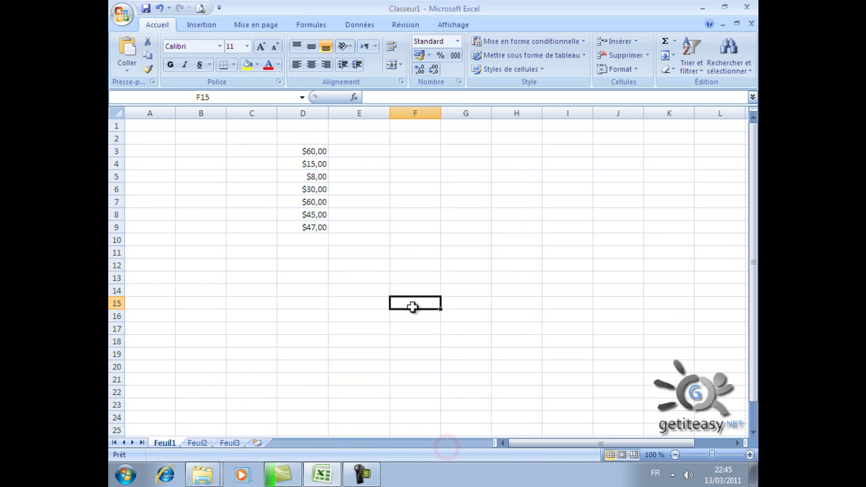
Step: Set the D3:D9 currency symbol back to €, showing 60,00 € to 47,00 €
{"action": "left_click", "coordinate": [305, 153]}
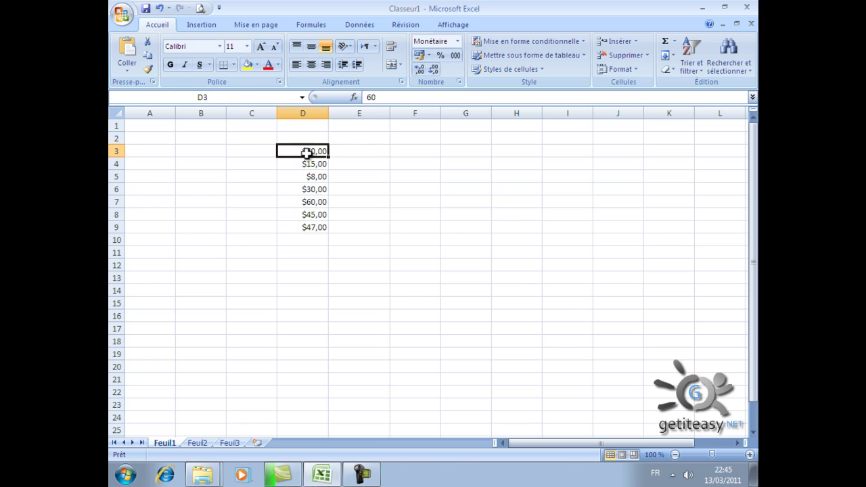
{"action": "left_click_drag", "start_coordinate": [306, 151], "coordinate": [306, 227]}
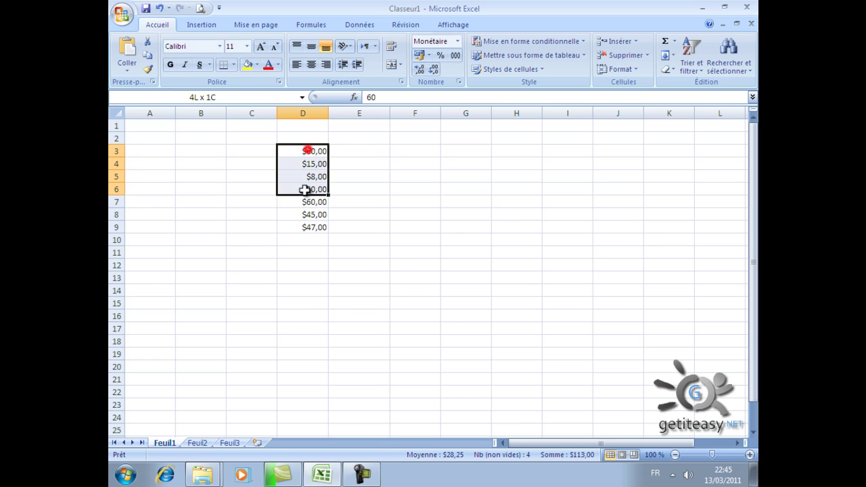
{"action": "right_click", "coordinate": [304, 223]}
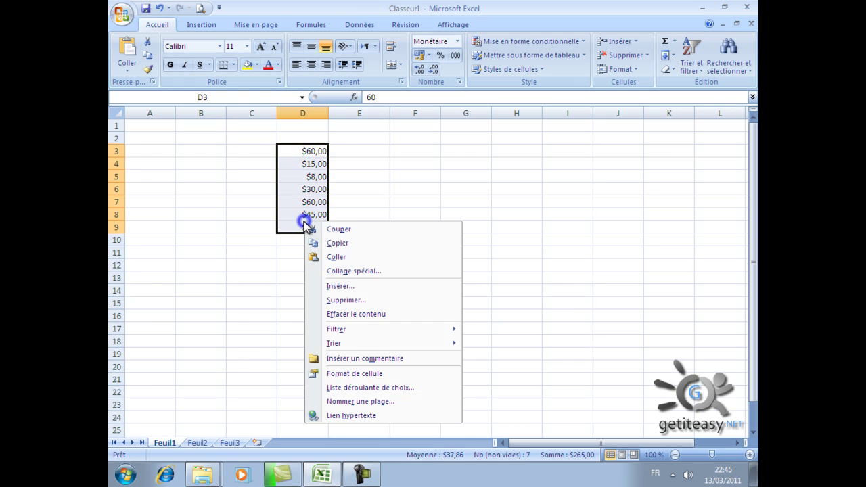
{"action": "left_click", "coordinate": [338, 374]}
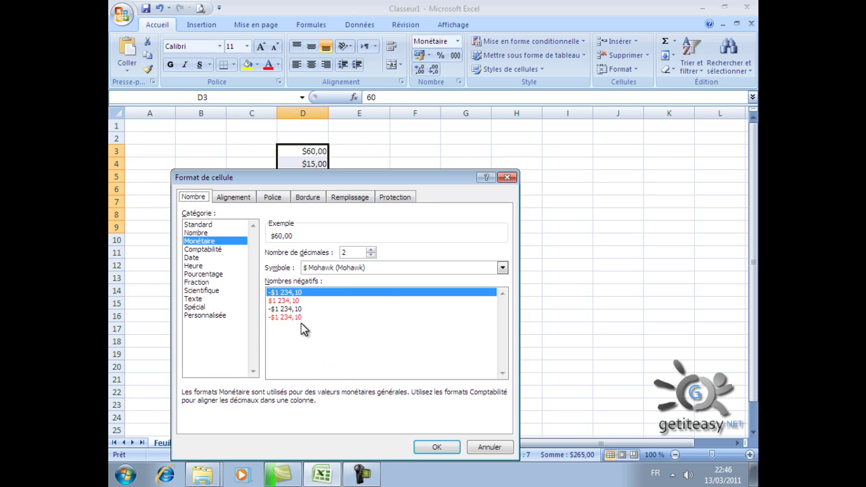
{"action": "left_click", "coordinate": [328, 270]}
{"action": "left_click_drag", "start_coordinate": [501, 299], "coordinate": [499, 280]}
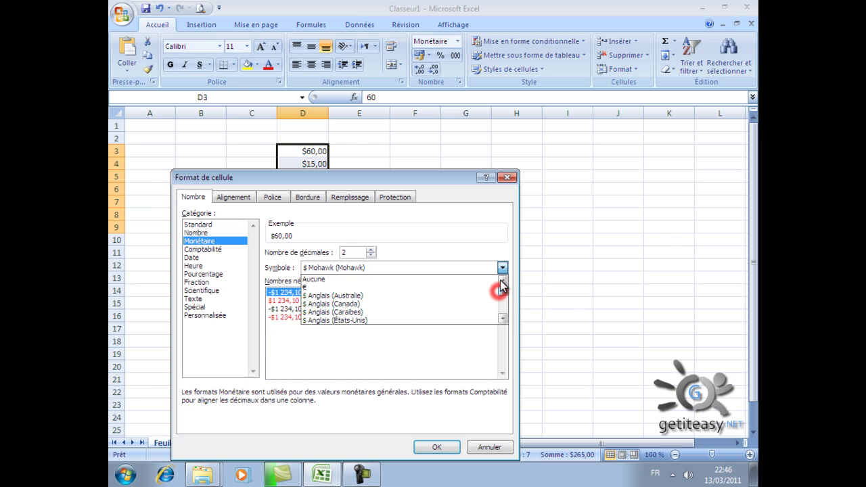
{"action": "left_click", "coordinate": [376, 287]}
{"action": "left_click", "coordinate": [338, 267]}
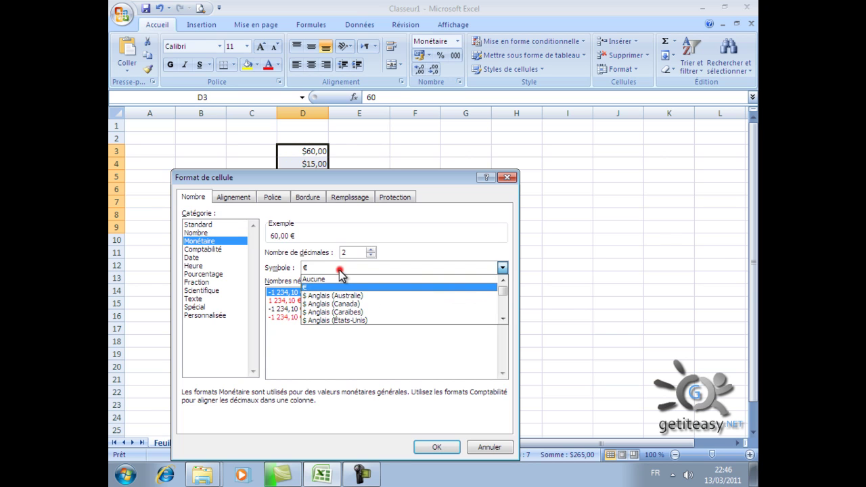
{"action": "left_click", "coordinate": [376, 288]}
{"action": "left_click", "coordinate": [436, 447]}
{"action": "left_click", "coordinate": [362, 225]}
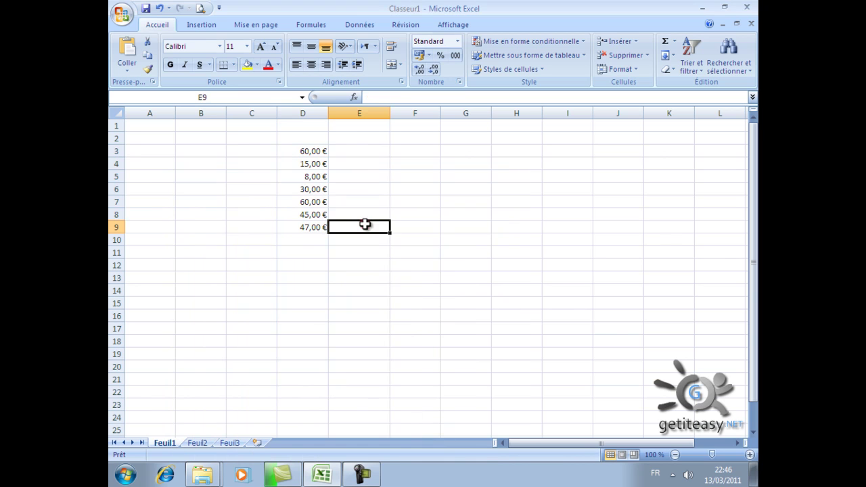
Step: Open Control Panel from Start and go to the Horloge, langue et région category
{"action": "left_click", "coordinate": [127, 474]}
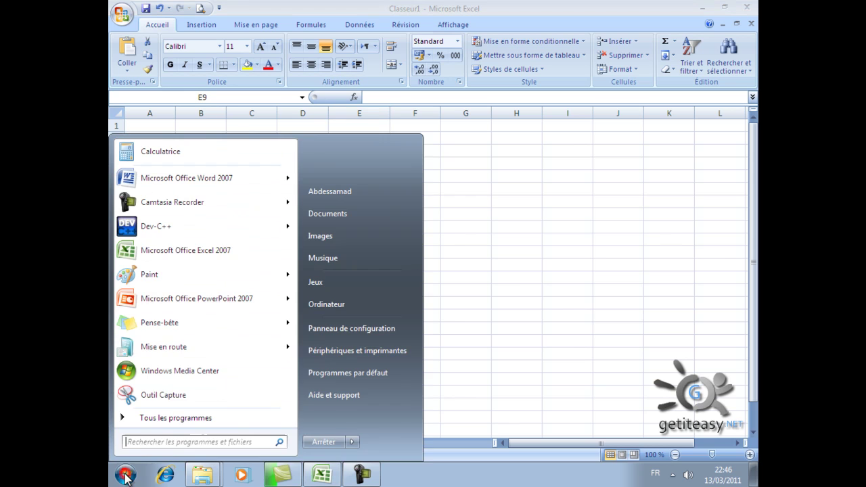
{"action": "left_click", "coordinate": [364, 336]}
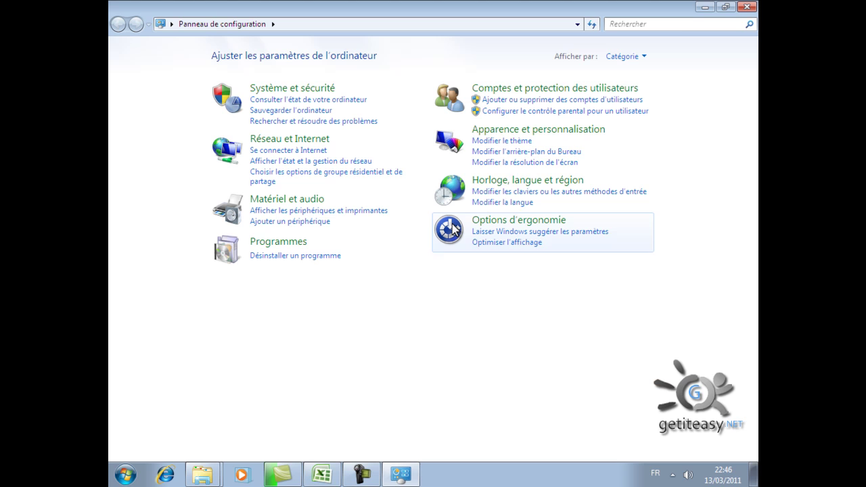
{"action": "left_click", "coordinate": [676, 24]}
{"action": "type", "text": "mon"}
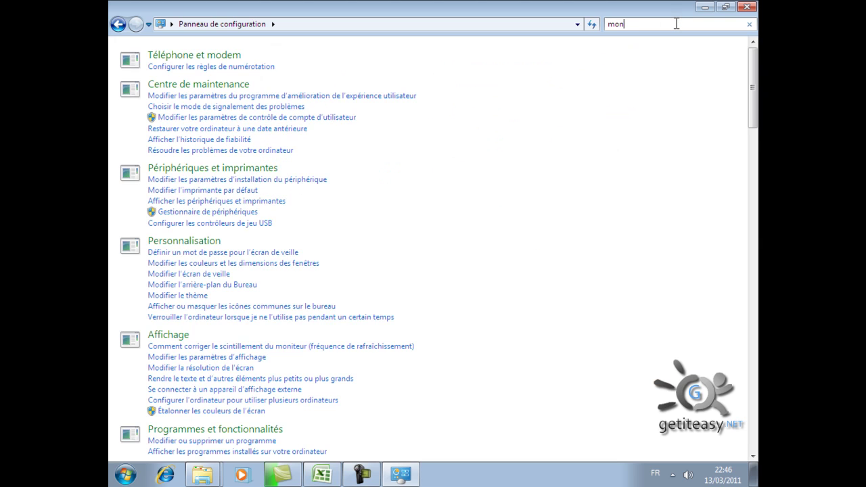
{"action": "type", "text": "i"}
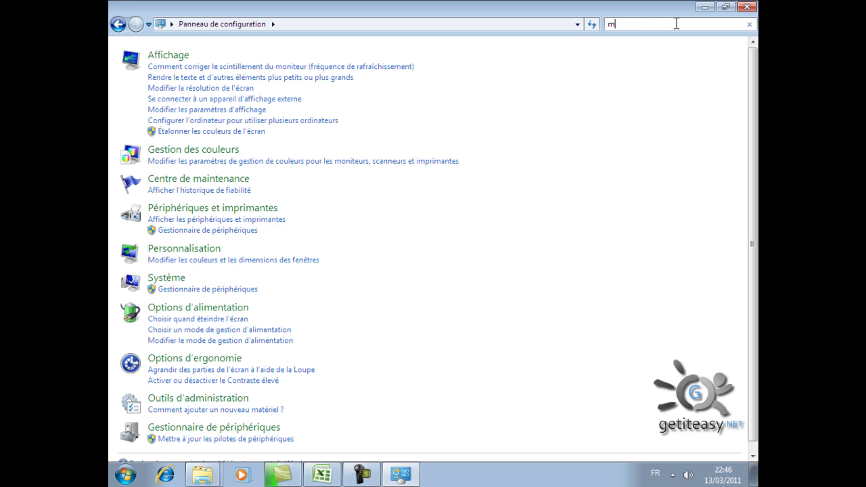
{"action": "left_click", "coordinate": [676, 24]}
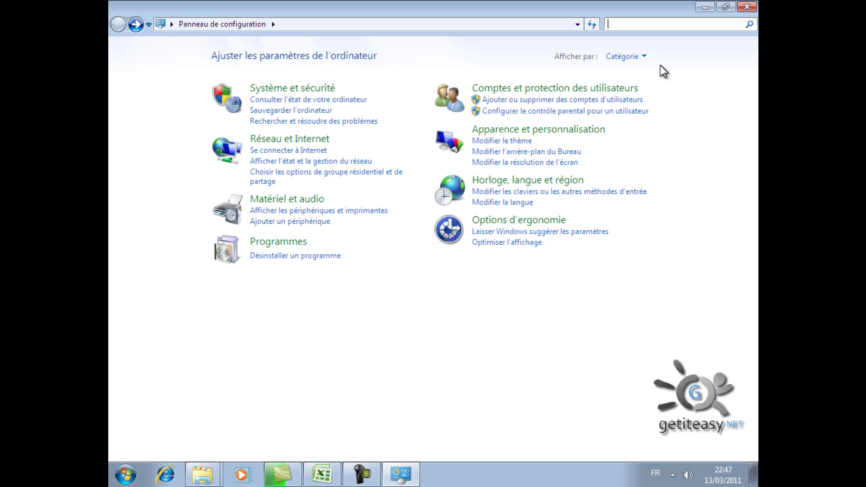
{"action": "left_click", "coordinate": [531, 180]}
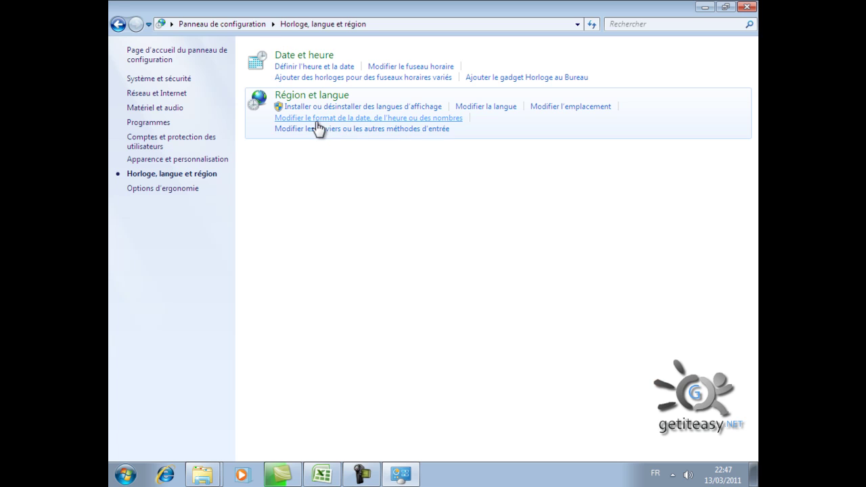
Step: Open the Région et langue formats and reach Personnaliser le format via Paramètres supplémentaires
{"action": "left_click", "coordinate": [366, 119]}
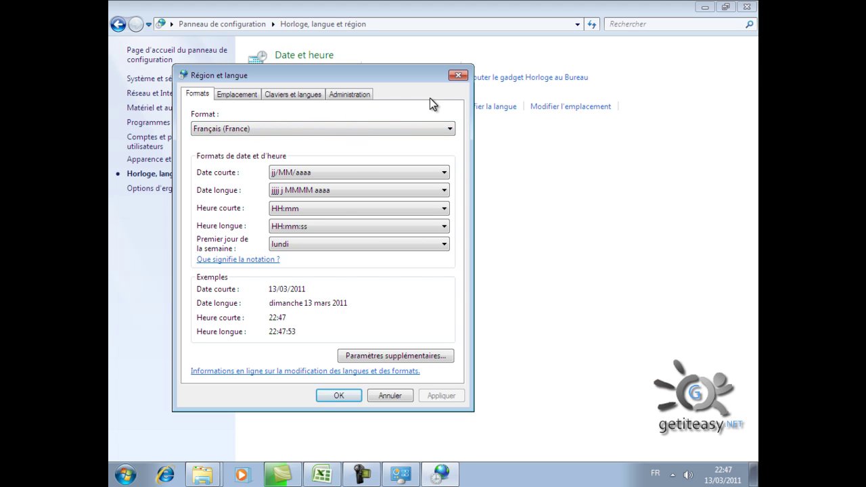
{"action": "left_click", "coordinate": [227, 95]}
{"action": "left_click", "coordinate": [291, 97]}
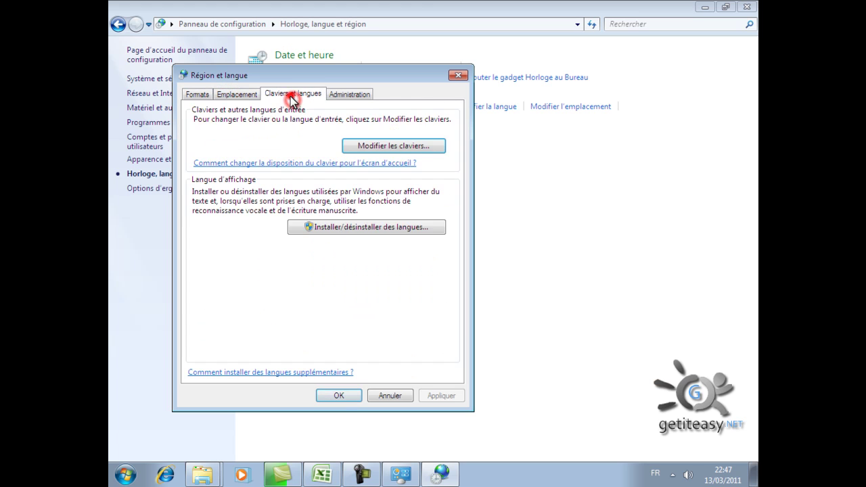
{"action": "left_click", "coordinate": [197, 95]}
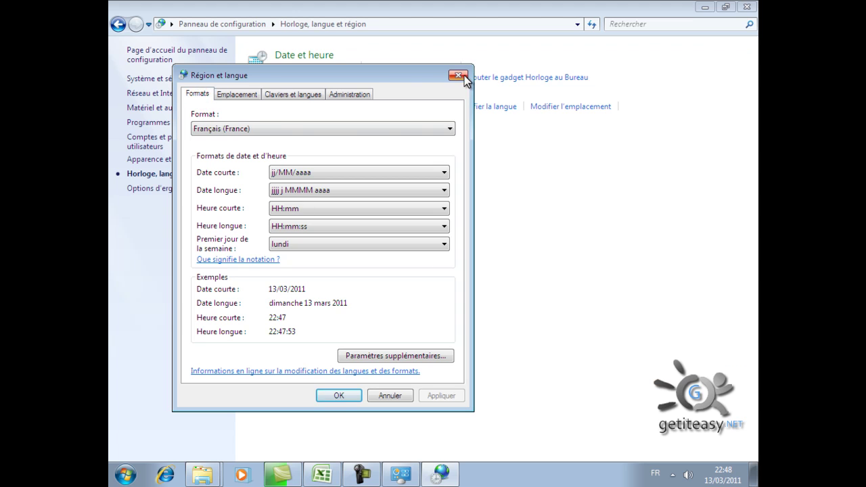
{"action": "left_click", "coordinate": [459, 75]}
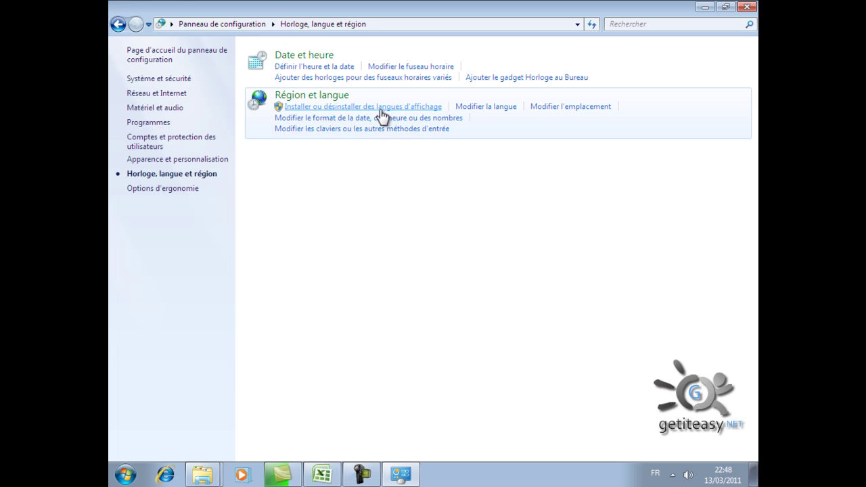
{"action": "left_click", "coordinate": [326, 121]}
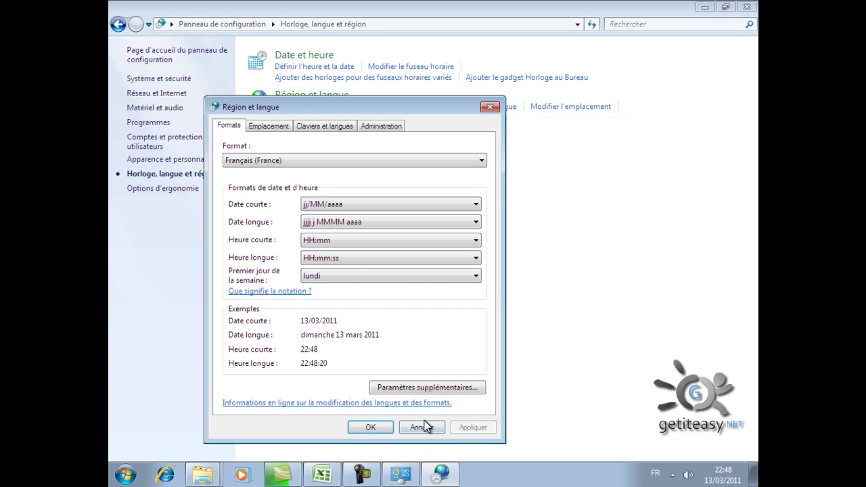
{"action": "left_click", "coordinate": [427, 389]}
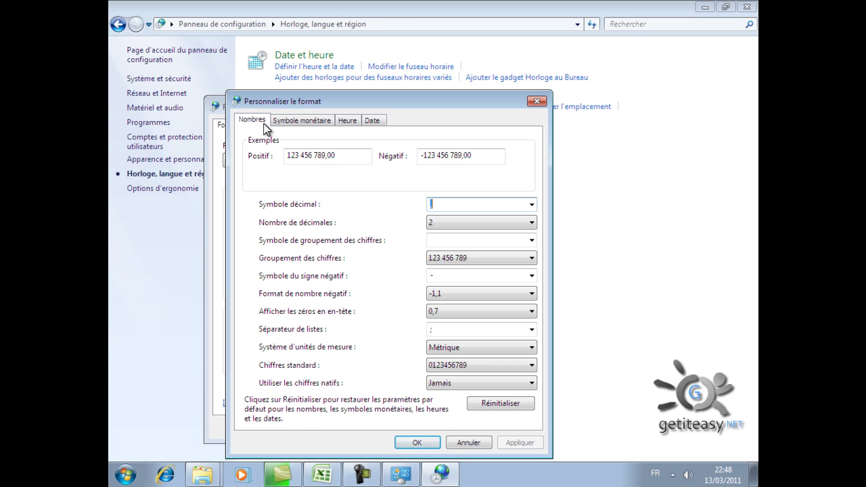
Step: Replace the € currency symbol with DH, confirm both dialogs and close Control Panel
{"action": "left_click", "coordinate": [303, 122]}
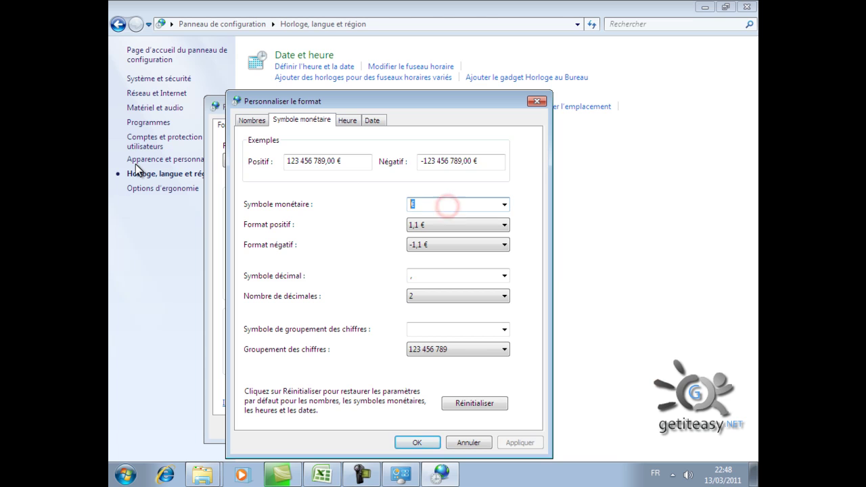
{"action": "key", "text": "BackSpace"}
{"action": "type", "text": "DH"}
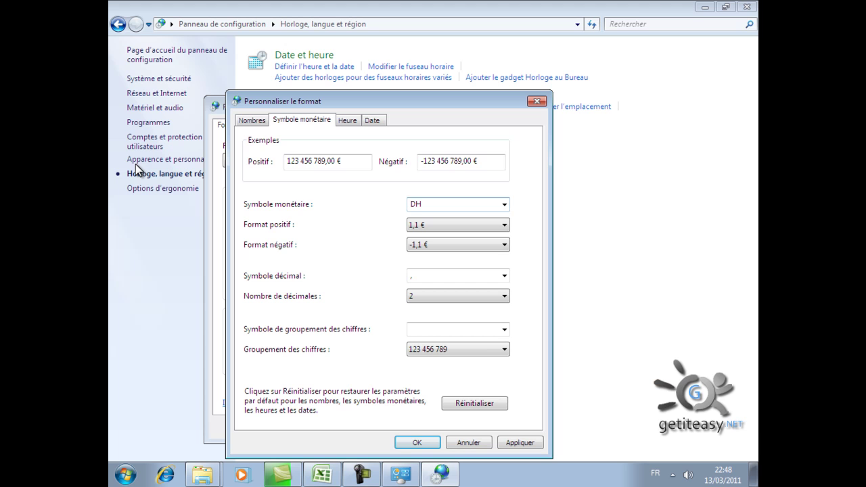
{"action": "left_click", "coordinate": [413, 442]}
{"action": "left_click", "coordinate": [379, 428]}
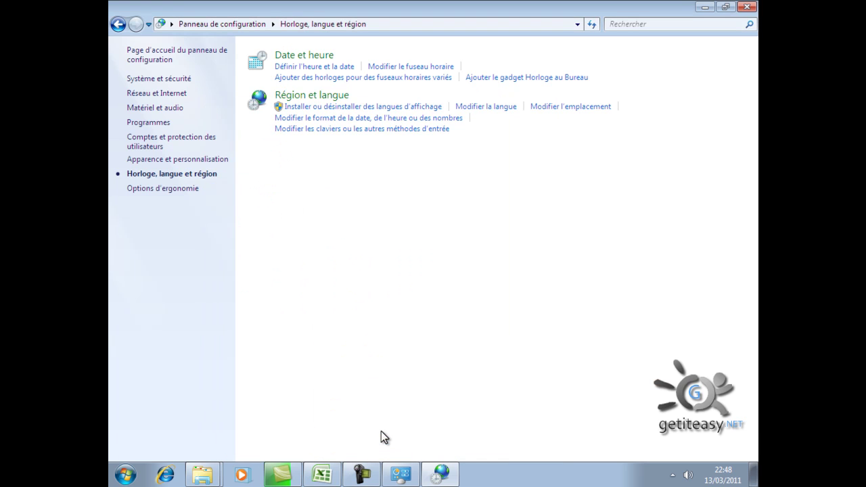
{"action": "left_click", "coordinate": [747, 8]}
Step: Select the amounts in D3:D9 to confirm their Monétaire format with the DH symbol
{"action": "left_click", "coordinate": [360, 190]}
{"action": "left_click_drag", "start_coordinate": [313, 151], "coordinate": [312, 226]}
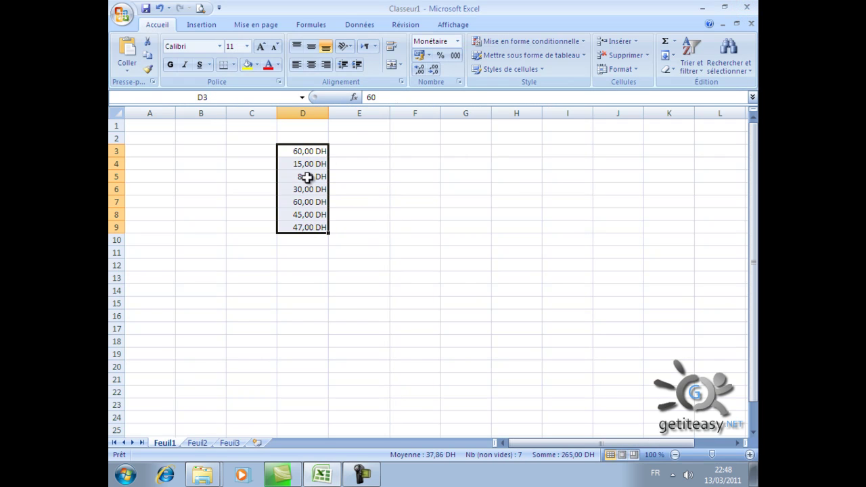
{"action": "left_click", "coordinate": [373, 231]}
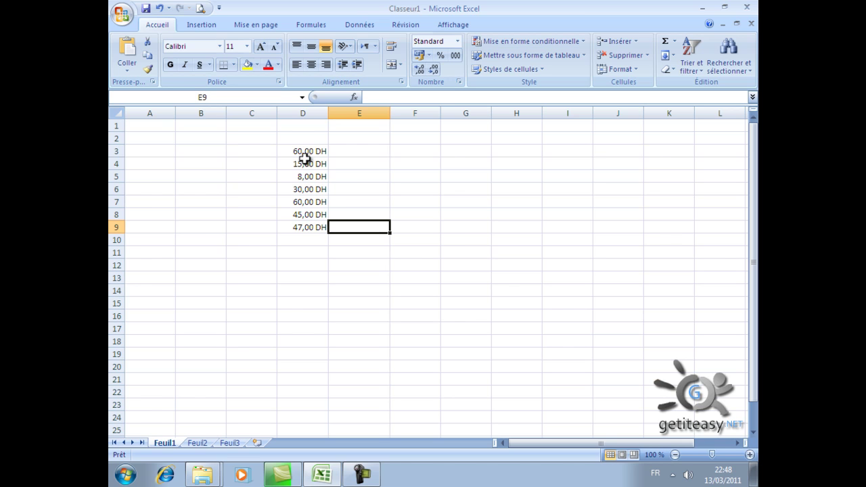
{"action": "left_click_drag", "start_coordinate": [308, 152], "coordinate": [319, 228]}
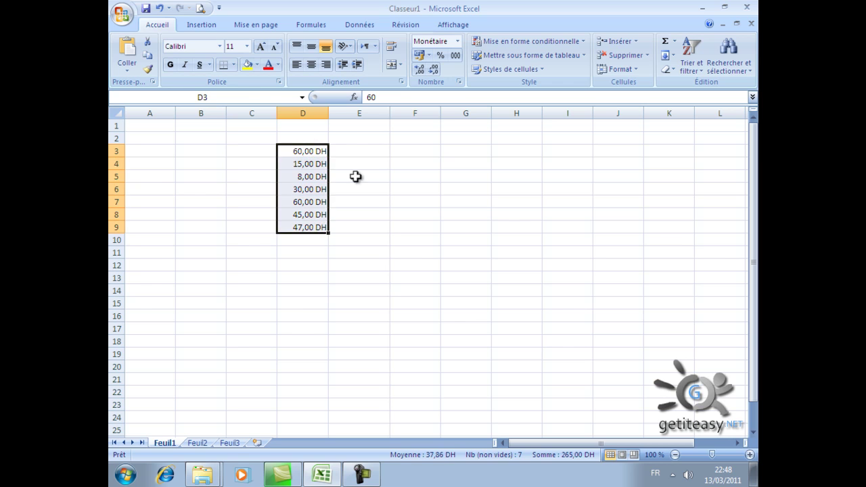
Step: Enter 15,15 in cell F3 and check it displays as 15,15 DH
{"action": "left_click", "coordinate": [404, 151]}
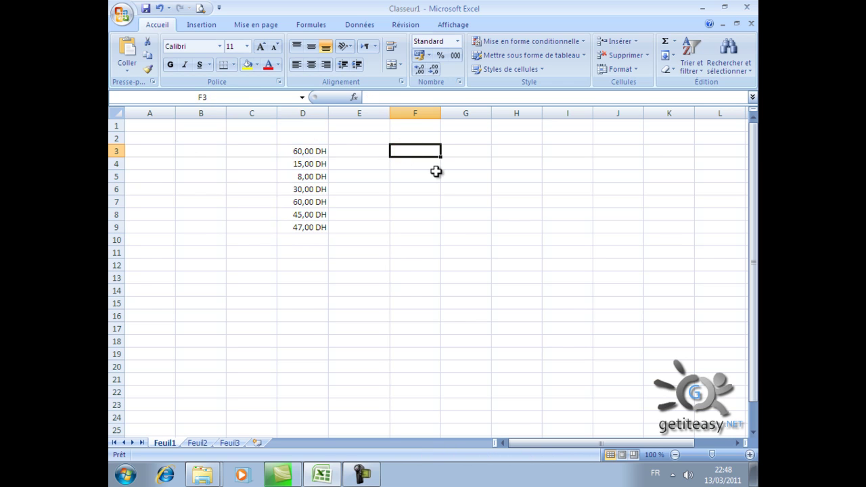
{"action": "type", "text": "15,15 DH"}
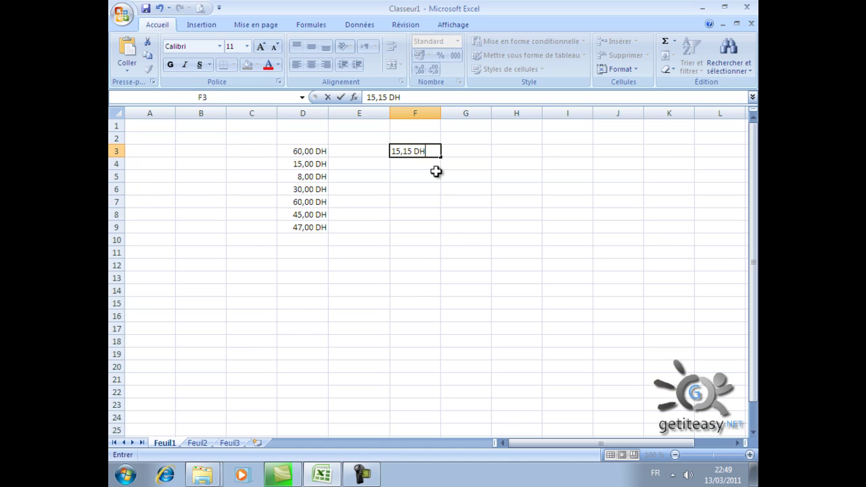
{"action": "left_click", "coordinate": [458, 173]}
{"action": "left_click", "coordinate": [426, 150]}
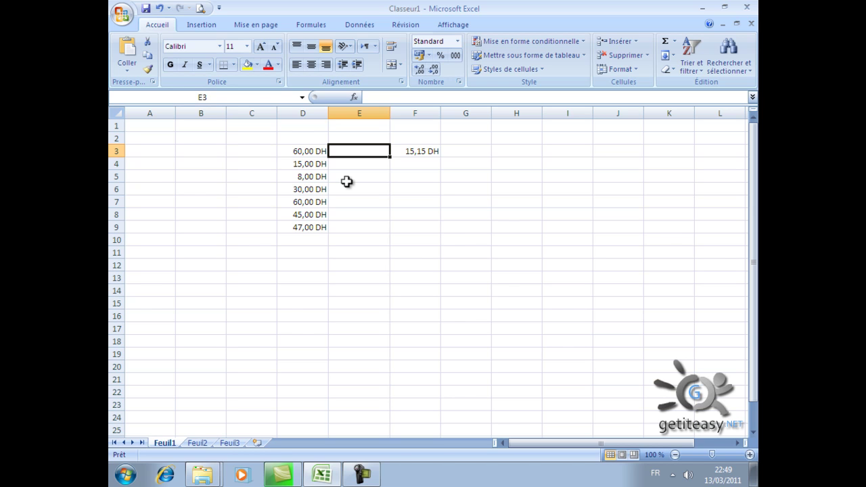
{"action": "left_click", "coordinate": [369, 200]}
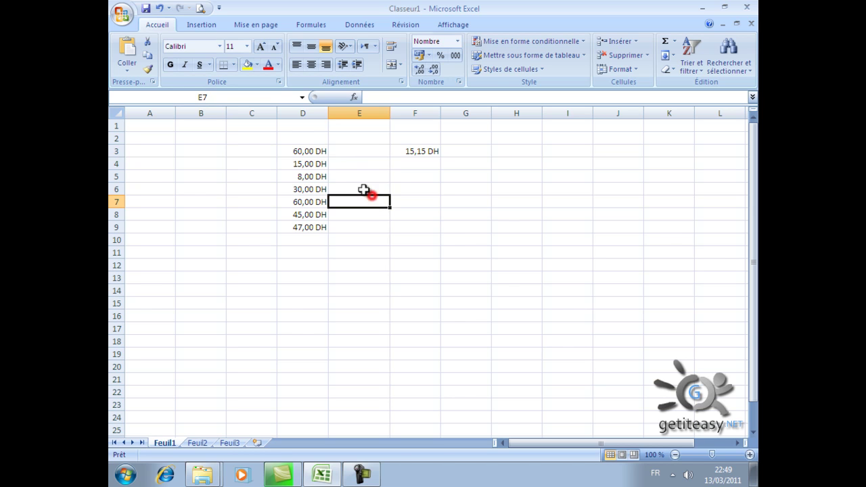
{"action": "left_click", "coordinate": [458, 43]}
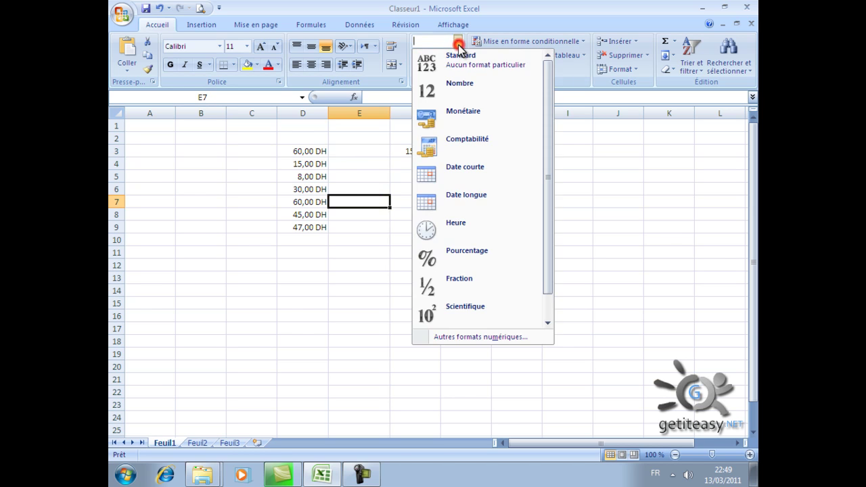
{"action": "left_click", "coordinate": [459, 111]}
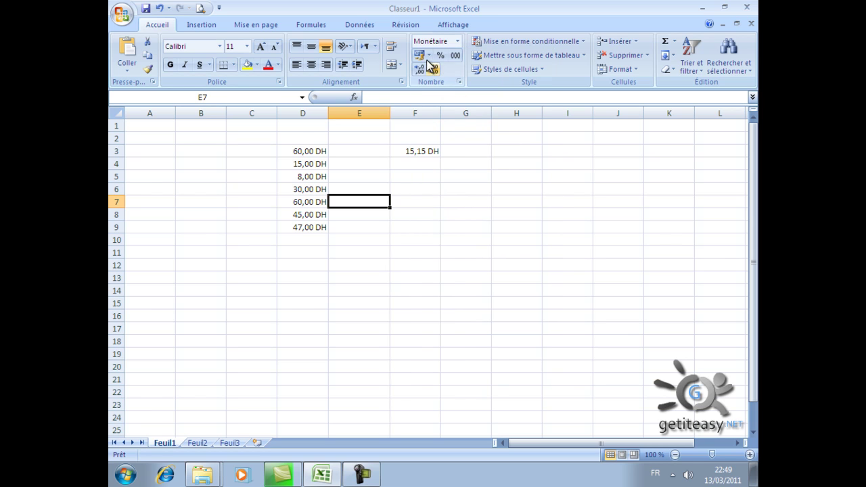
{"action": "left_click", "coordinate": [428, 57]}
{"action": "left_click", "coordinate": [446, 87]}
{"action": "left_click", "coordinate": [428, 56]}
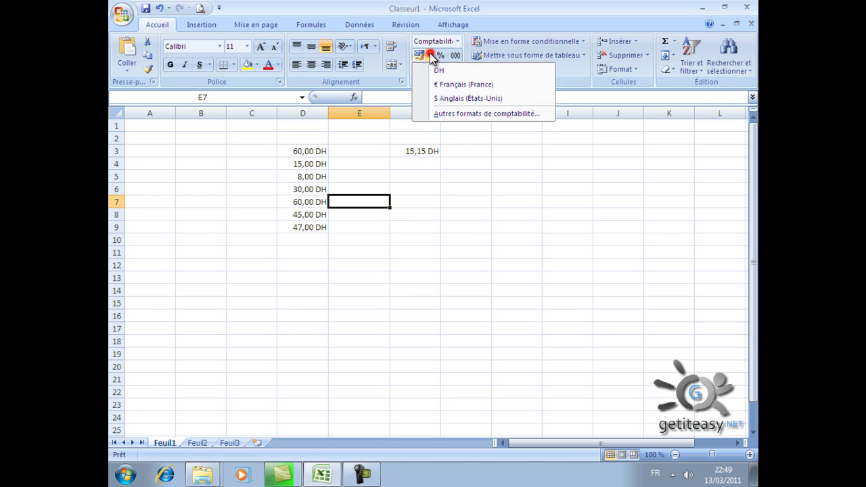
{"action": "left_click", "coordinate": [470, 114]}
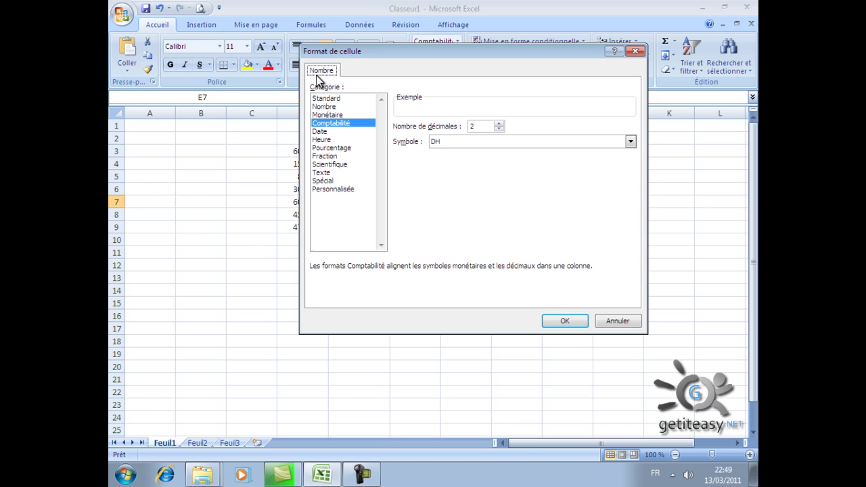
{"action": "left_click", "coordinate": [460, 141]}
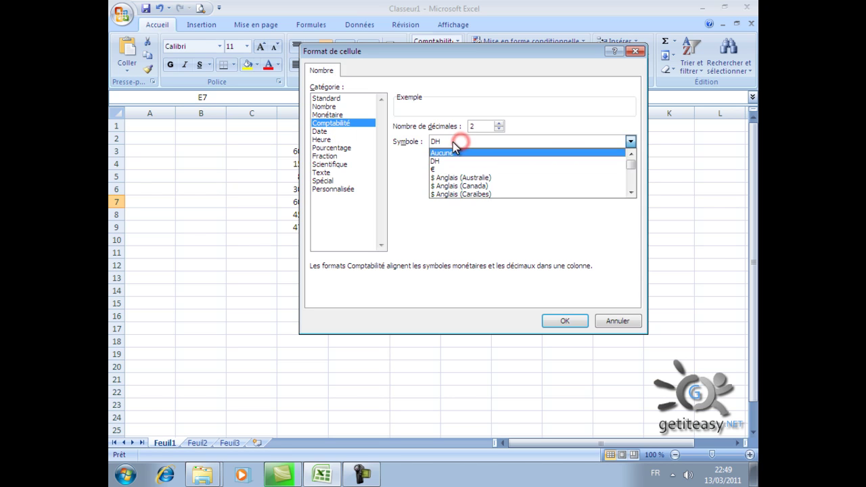
{"action": "left_click", "coordinate": [629, 321]}
{"action": "left_click", "coordinate": [629, 321]}
{"action": "left_click", "coordinate": [406, 243]}
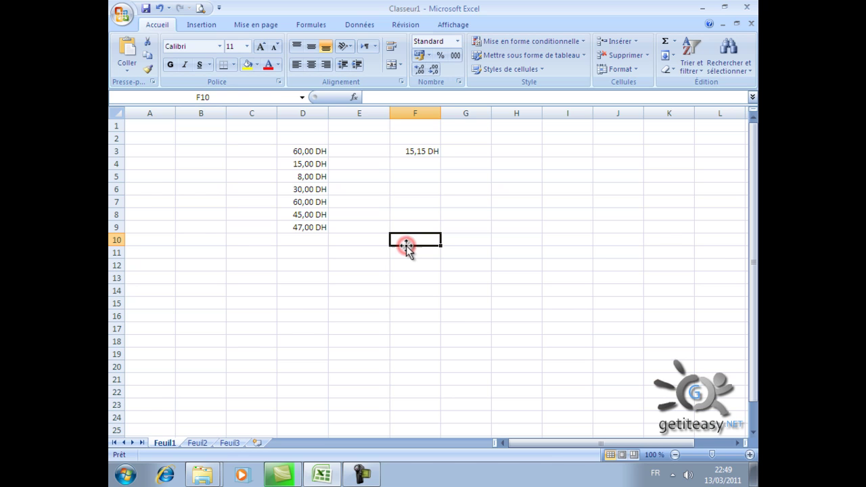